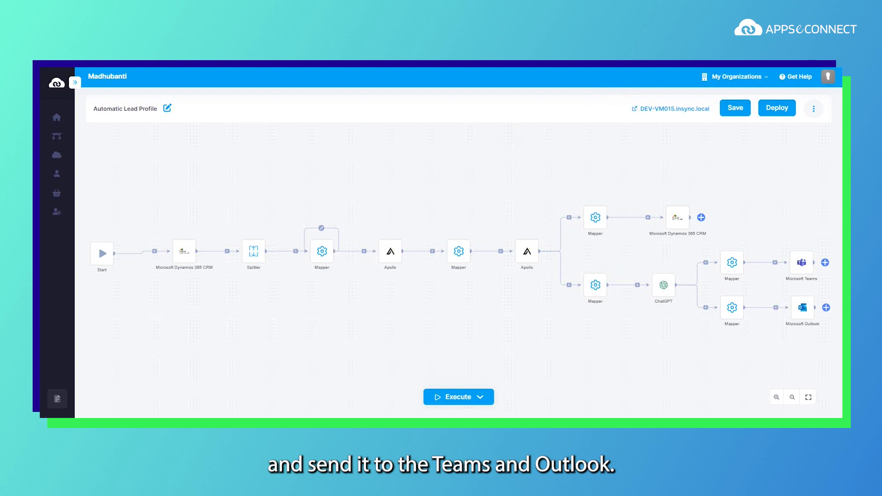
Switch to the Dynamics 365 lead record from the taskbar preview
{"action": "left_click", "coordinate": [498, 404]}
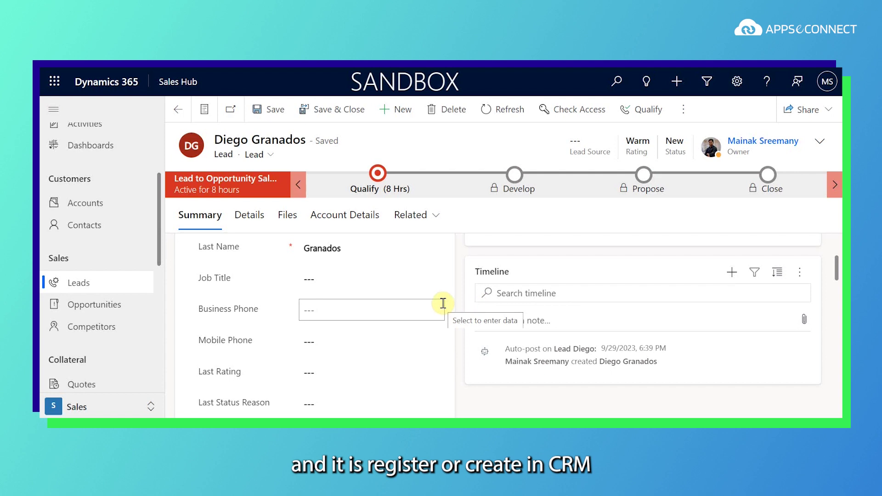
Review the lead's Summary tab, noting the empty job title and phone fields
{"action": "scroll", "coordinate": [442, 303], "scroll_direction": "up", "scroll_amount": 3}
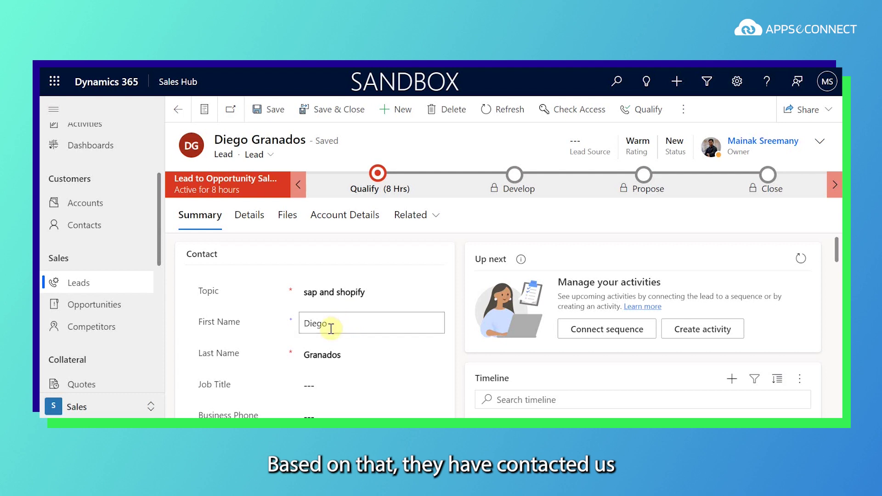
{"action": "scroll", "coordinate": [357, 356], "scroll_direction": "down", "scroll_amount": 4}
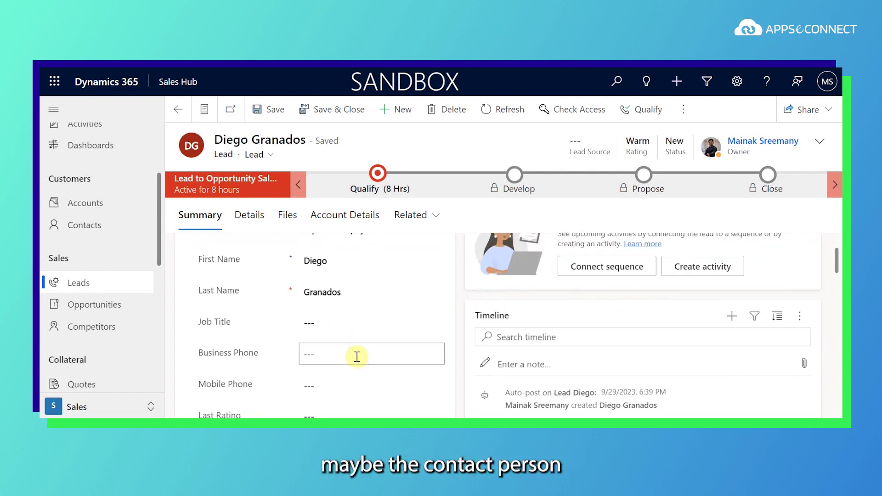
{"action": "scroll", "coordinate": [358, 356], "scroll_direction": "down", "scroll_amount": 1}
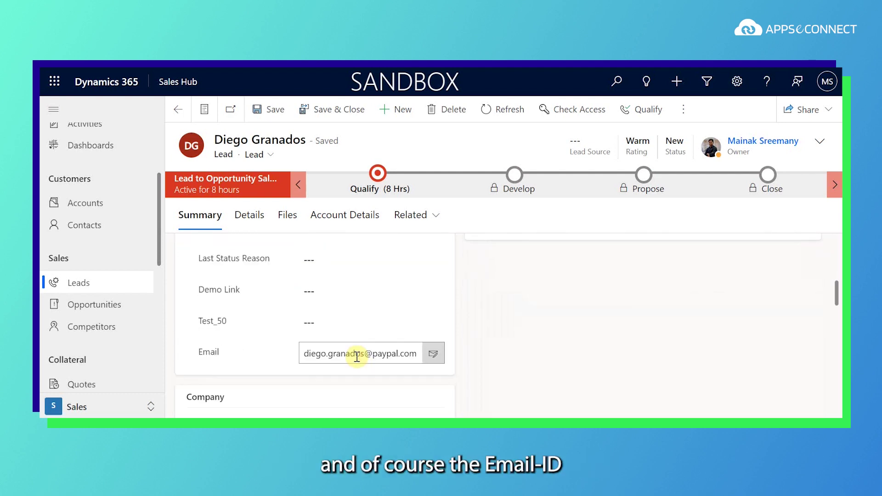
{"action": "scroll", "coordinate": [357, 357], "scroll_direction": "down", "scroll_amount": 1}
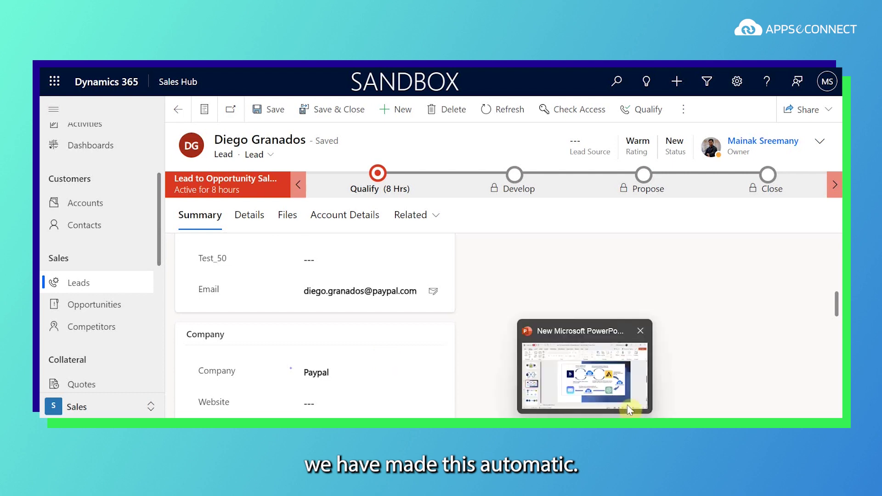
{"action": "scroll", "coordinate": [522, 301], "scroll_direction": "up", "scroll_amount": 3}
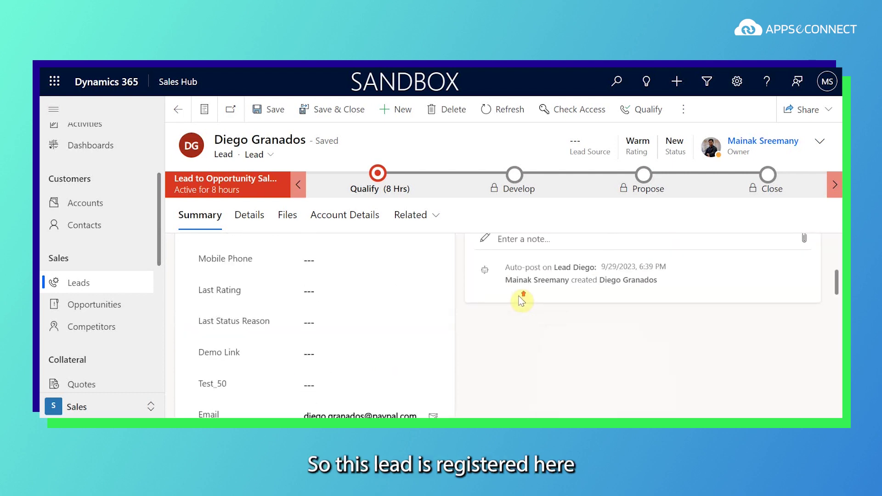
{"action": "scroll", "coordinate": [333, 273], "scroll_direction": "up", "scroll_amount": 5}
{"action": "scroll", "coordinate": [366, 356], "scroll_direction": "down", "scroll_amount": 3}
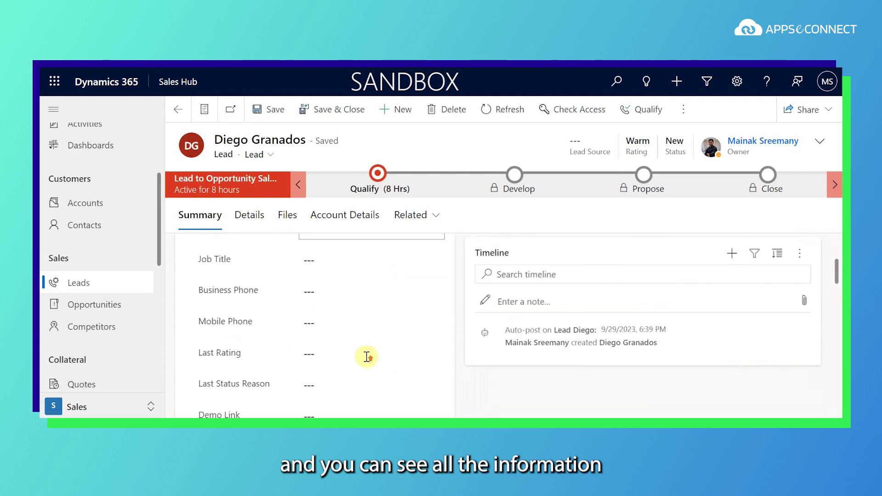
{"action": "scroll", "coordinate": [367, 353], "scroll_direction": "up", "scroll_amount": 3}
{"action": "scroll", "coordinate": [363, 350], "scroll_direction": "down", "scroll_amount": 3}
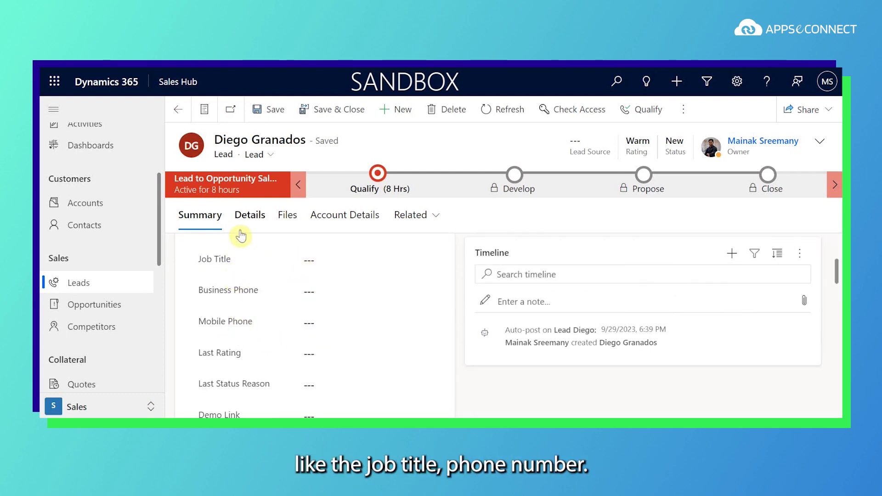
Check the Details tab's empty Industry field, closing its dropdown without choosing a value
{"action": "left_click", "coordinate": [250, 216]}
{"action": "scroll", "coordinate": [334, 280], "scroll_direction": "down", "scroll_amount": 3}
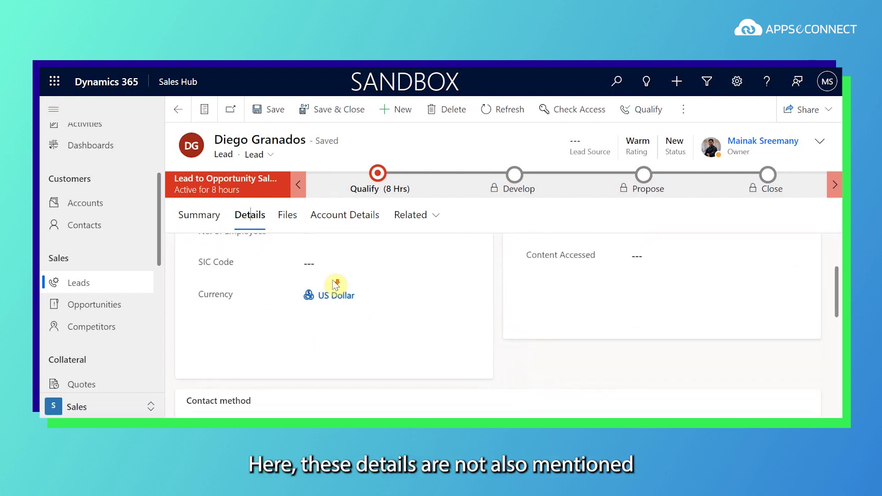
{"action": "scroll", "coordinate": [332, 294], "scroll_direction": "up", "scroll_amount": 3}
{"action": "left_click", "coordinate": [331, 300]}
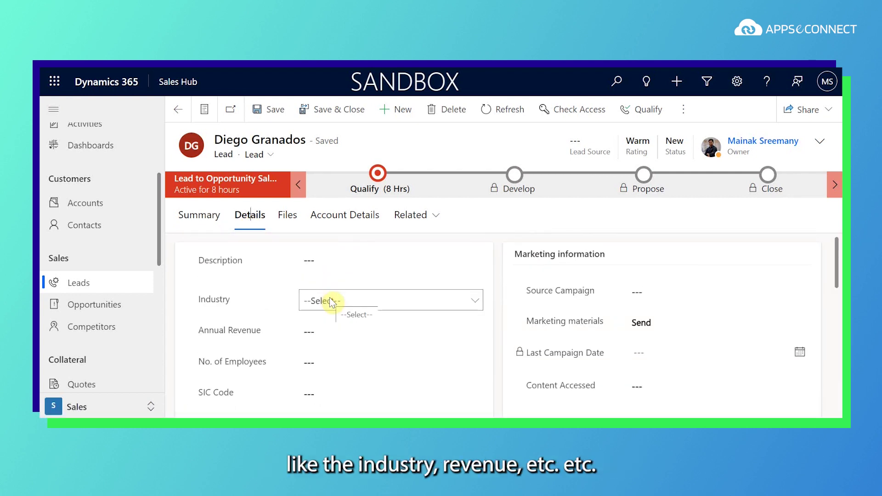
{"action": "left_click", "coordinate": [330, 345]}
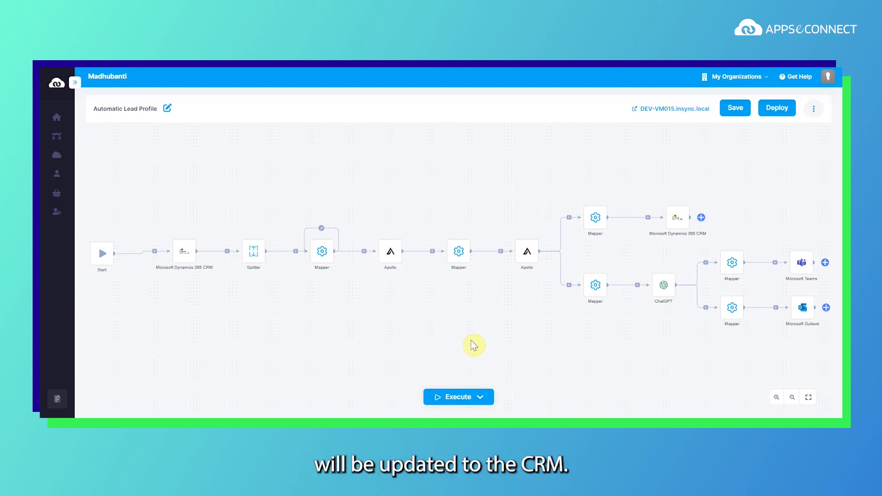
Execute the Automatic Lead Profile workflow from its run options
{"action": "left_click", "coordinate": [479, 397]}
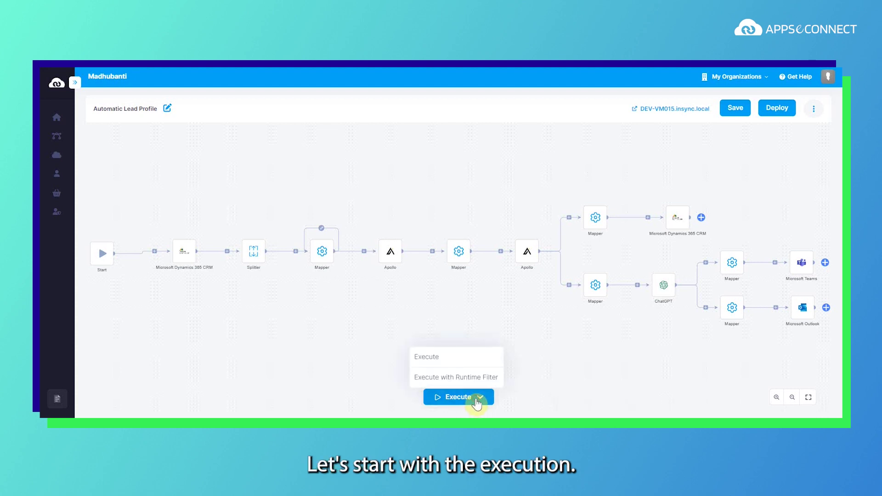
{"action": "left_click", "coordinate": [449, 365]}
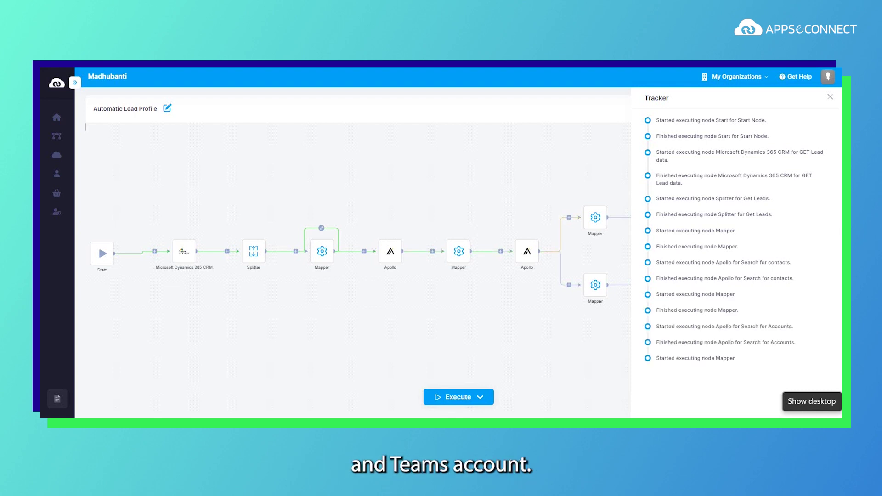
Follow the Tracker log to the end as the CRM update, ChatGPT email and Teams posting finish
{"action": "scroll", "coordinate": [675, 367], "scroll_direction": "down", "scroll_amount": 3}
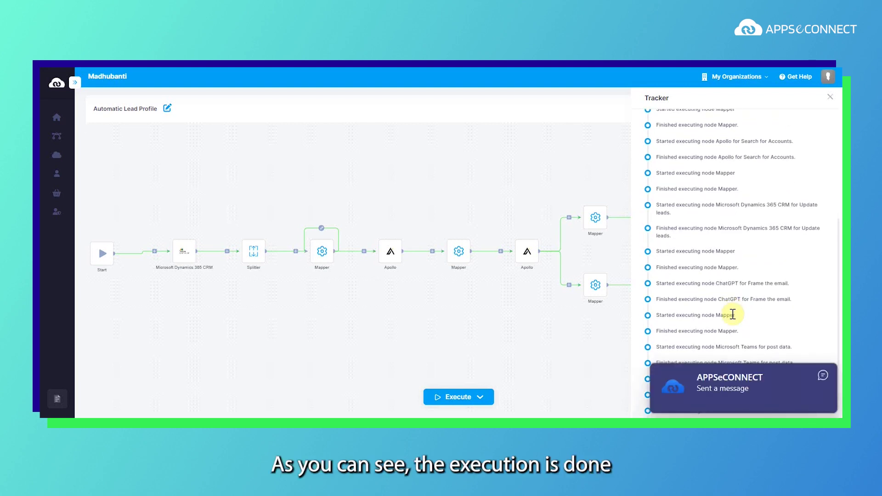
{"action": "scroll", "coordinate": [780, 338], "scroll_direction": "down", "scroll_amount": 1}
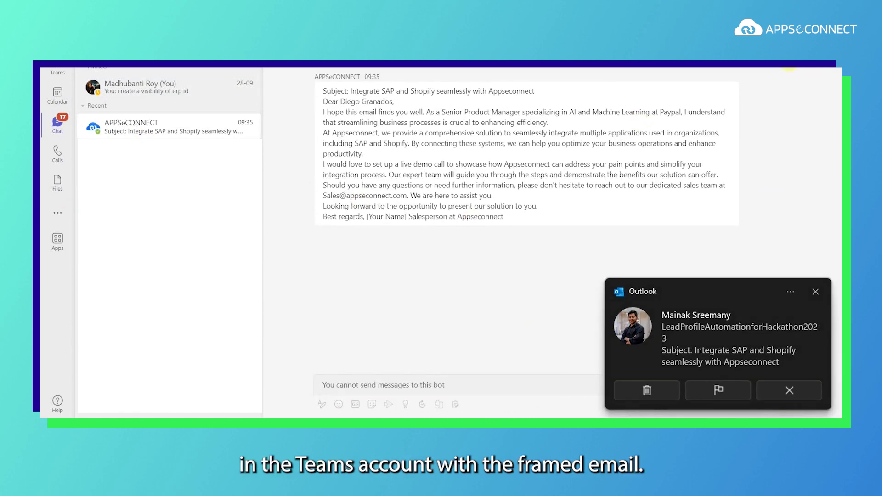
Leave the Teams email for the workflow log, then move on to the Outlook inbox
{"action": "key", "text": "alt+Tab"}
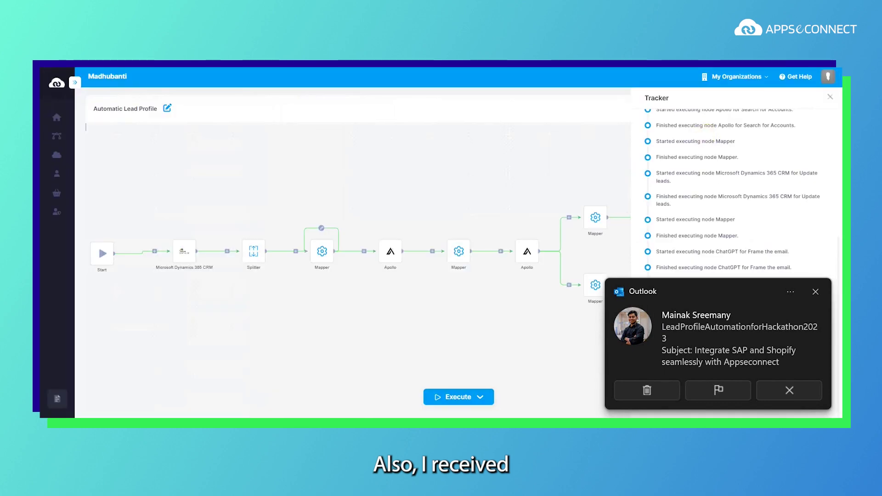
{"action": "key", "text": "alt+Tab"}
Read the SAP and Shopify integration email in Outlook, then return to the Dynamics 365 lead
{"action": "left_click", "coordinate": [334, 183]}
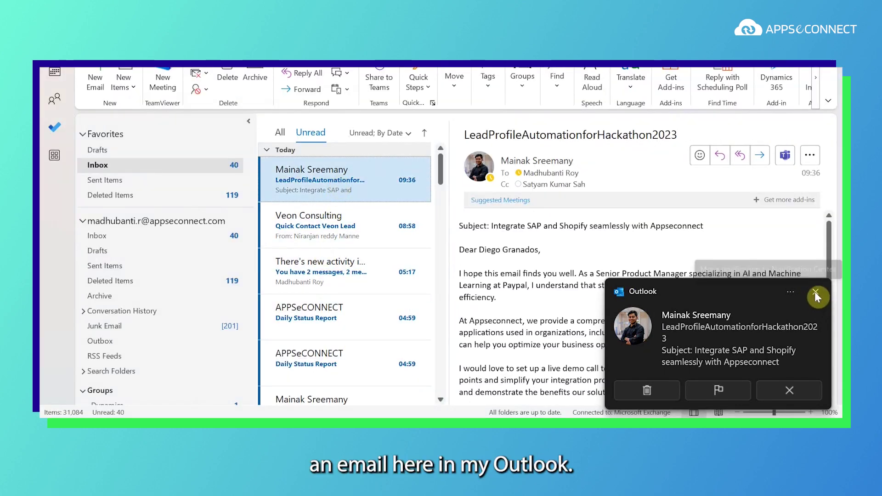
{"action": "left_click", "coordinate": [814, 293]}
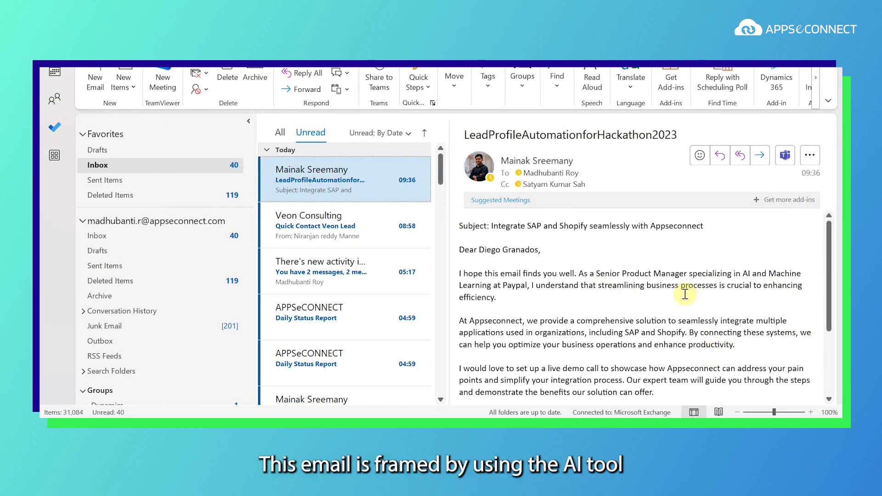
{"action": "scroll", "coordinate": [684, 294], "scroll_direction": "down", "scroll_amount": 2}
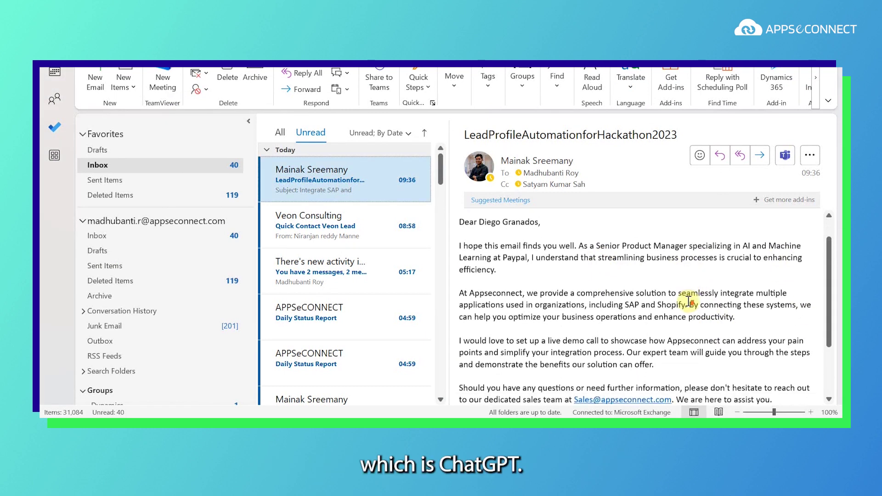
{"action": "mouse_move", "coordinate": [446, 414]}
{"action": "left_click", "coordinate": [502, 397]}
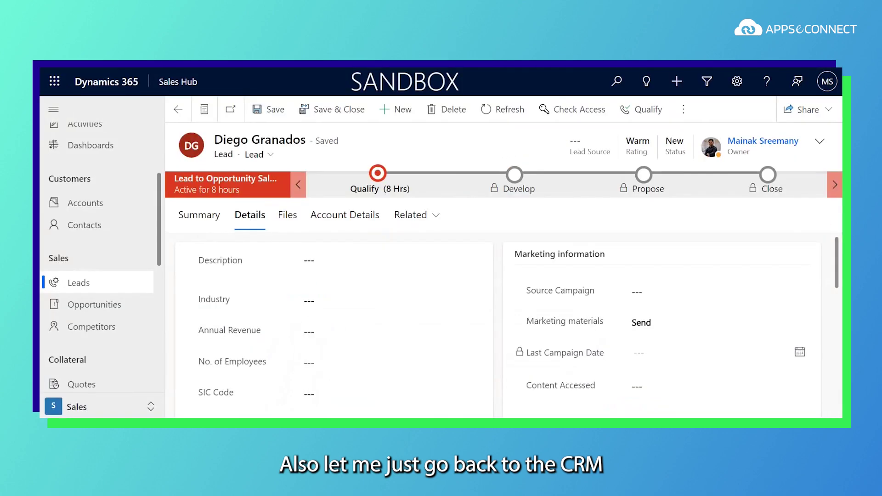
Refresh the lead and review its enriched fields, including $28,556,000,000.00 revenue and 31,000 employees
{"action": "key", "text": "F5"}
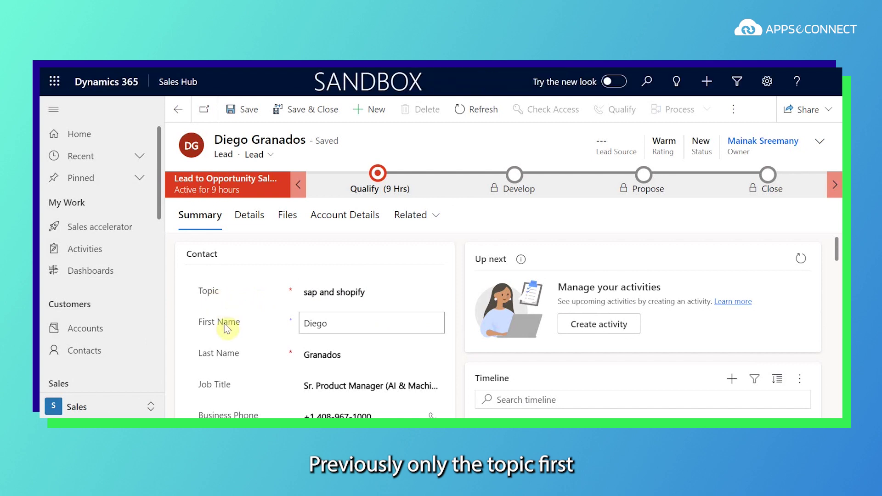
{"action": "scroll", "coordinate": [294, 344], "scroll_direction": "down", "scroll_amount": 1}
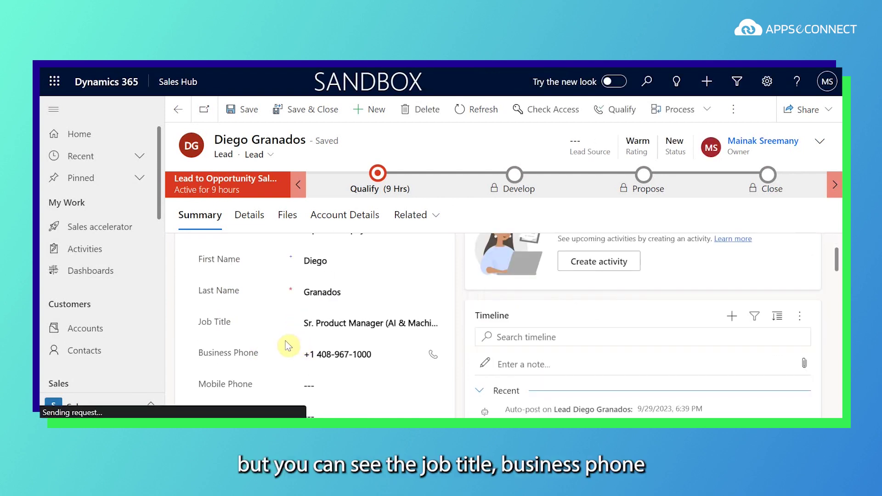
{"action": "scroll", "coordinate": [346, 355], "scroll_direction": "down", "scroll_amount": 2}
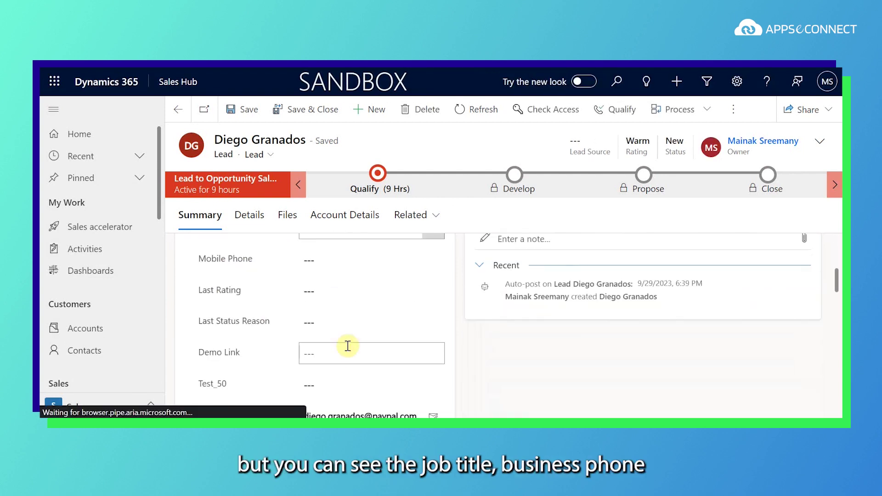
{"action": "scroll", "coordinate": [348, 346], "scroll_direction": "down", "scroll_amount": 2}
{"action": "scroll", "coordinate": [350, 349], "scroll_direction": "down", "scroll_amount": 1}
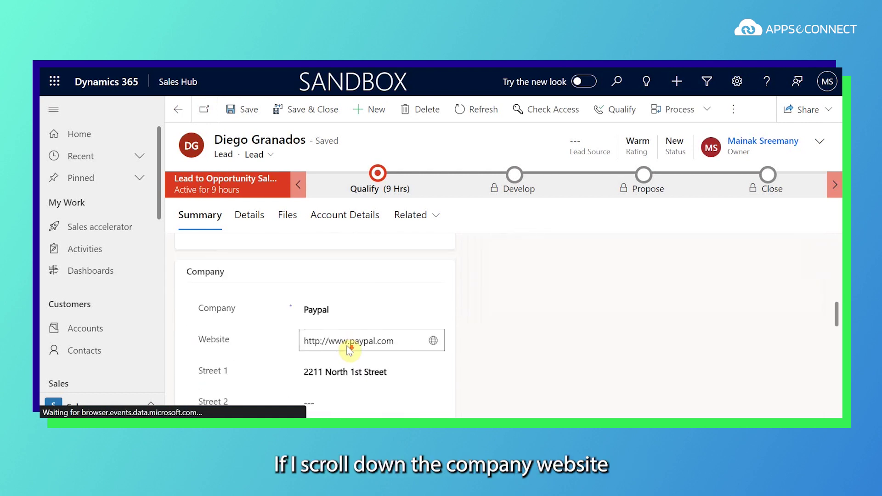
{"action": "scroll", "coordinate": [328, 366], "scroll_direction": "down", "scroll_amount": 2}
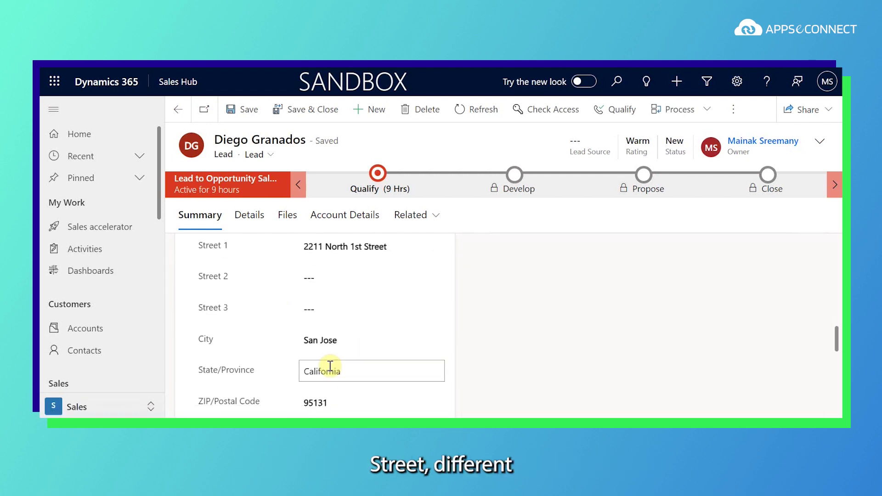
{"action": "scroll", "coordinate": [330, 366], "scroll_direction": "down", "scroll_amount": 1}
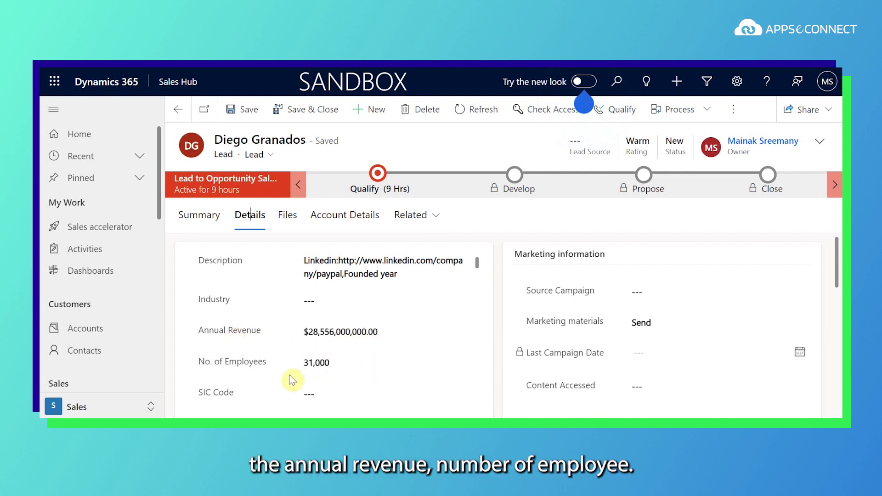
{"action": "scroll", "coordinate": [355, 372], "scroll_direction": "down", "scroll_amount": 1}
{"action": "scroll", "coordinate": [356, 380], "scroll_direction": "up", "scroll_amount": 1}
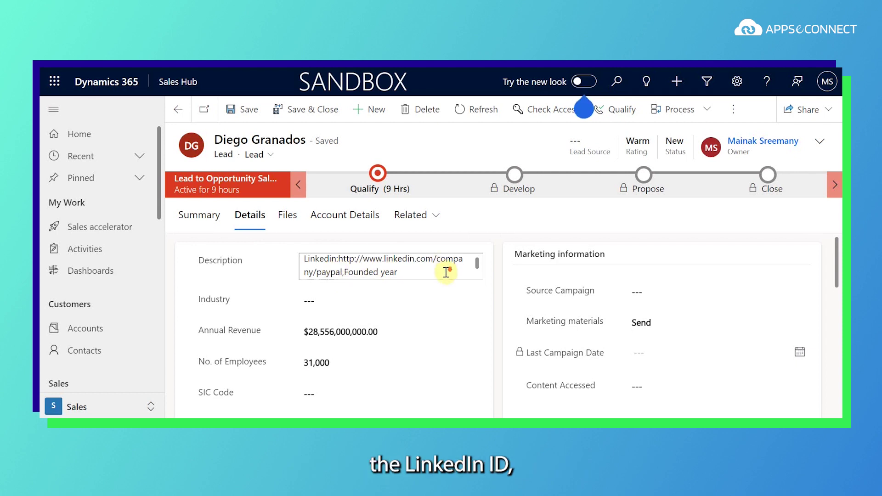
{"action": "scroll", "coordinate": [446, 272], "scroll_direction": "down", "scroll_amount": 1}
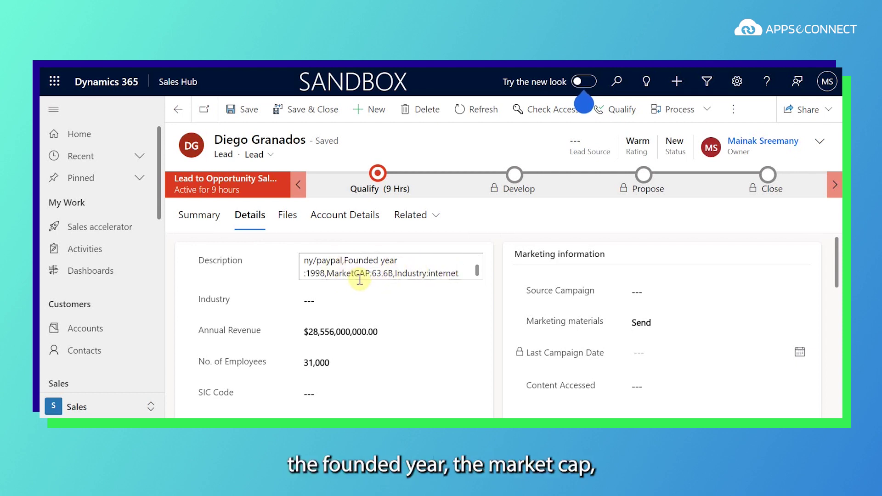
{"action": "scroll", "coordinate": [418, 271], "scroll_direction": "down", "scroll_amount": 1}
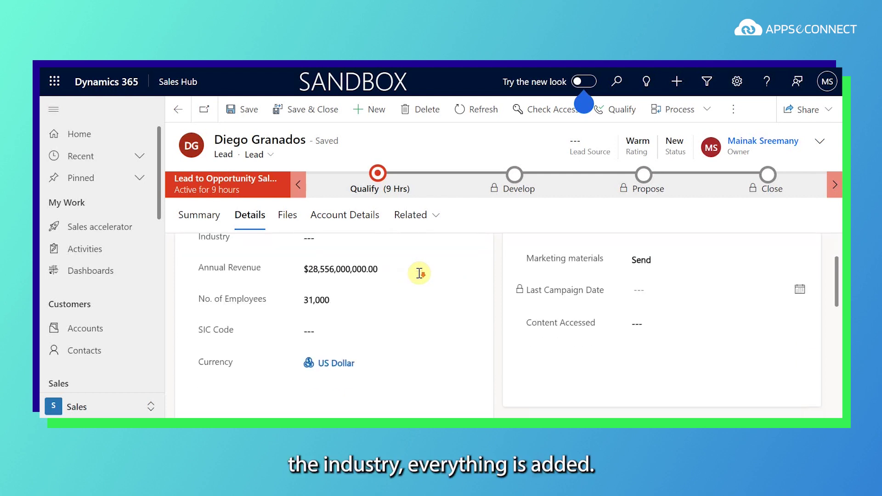
{"action": "scroll", "coordinate": [419, 269], "scroll_direction": "up", "scroll_amount": 1}
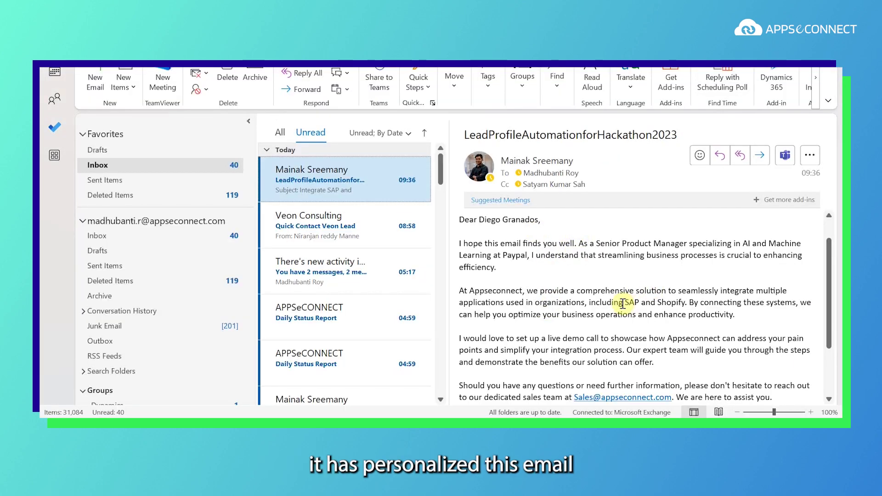
{"action": "scroll", "coordinate": [625, 301], "scroll_direction": "down", "scroll_amount": 2}
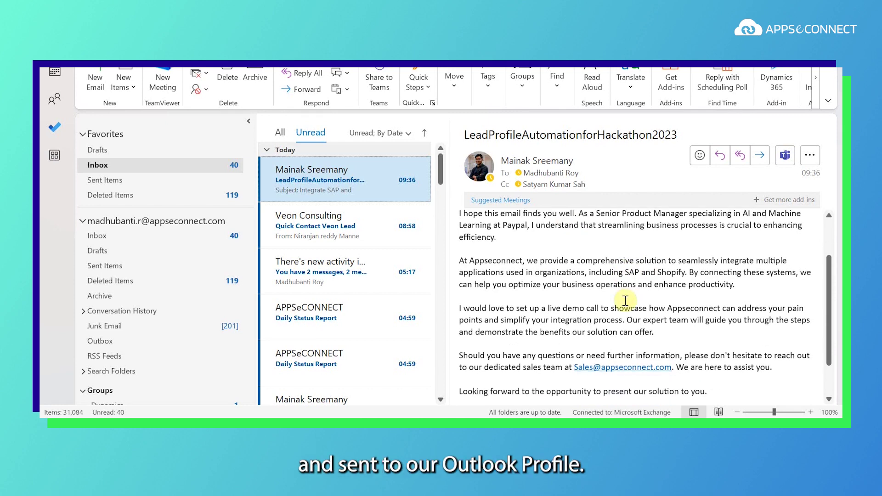
{"action": "scroll", "coordinate": [622, 317], "scroll_direction": "up", "scroll_amount": 2}
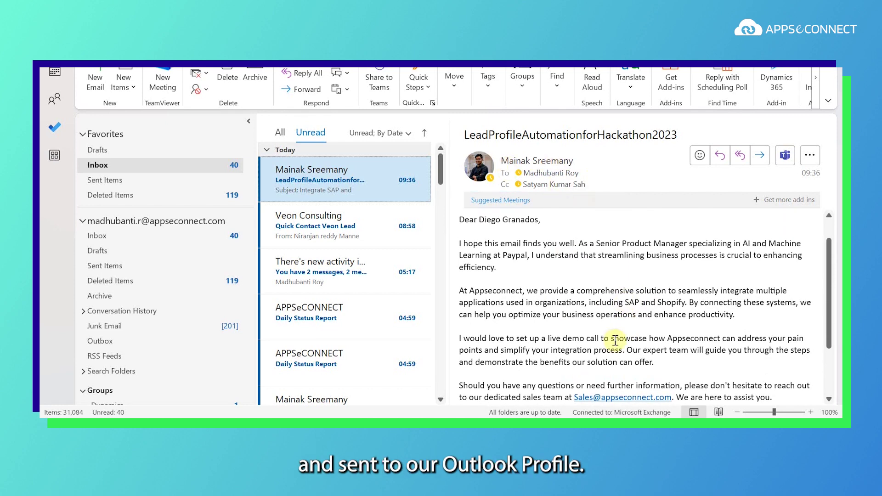
{"action": "scroll", "coordinate": [597, 338], "scroll_direction": "down", "scroll_amount": 1}
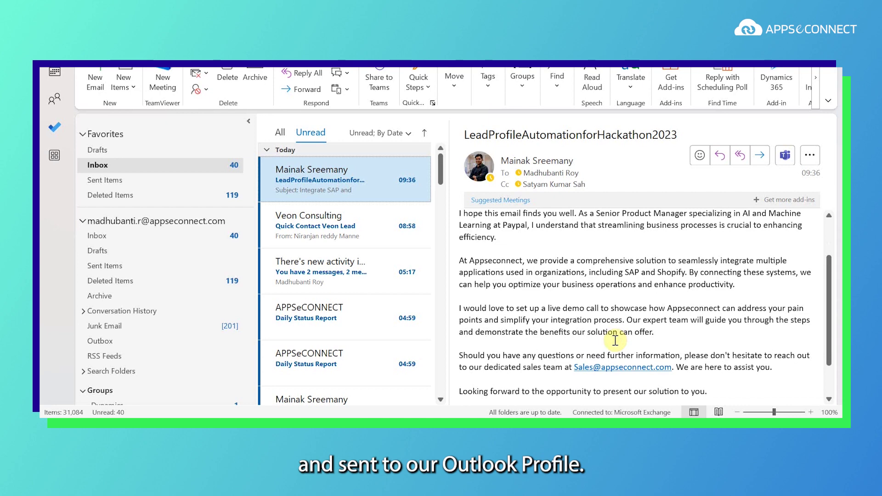
{"action": "scroll", "coordinate": [615, 340], "scroll_direction": "down", "scroll_amount": 1}
{"action": "scroll", "coordinate": [731, 380], "scroll_direction": "up", "scroll_amount": 3}
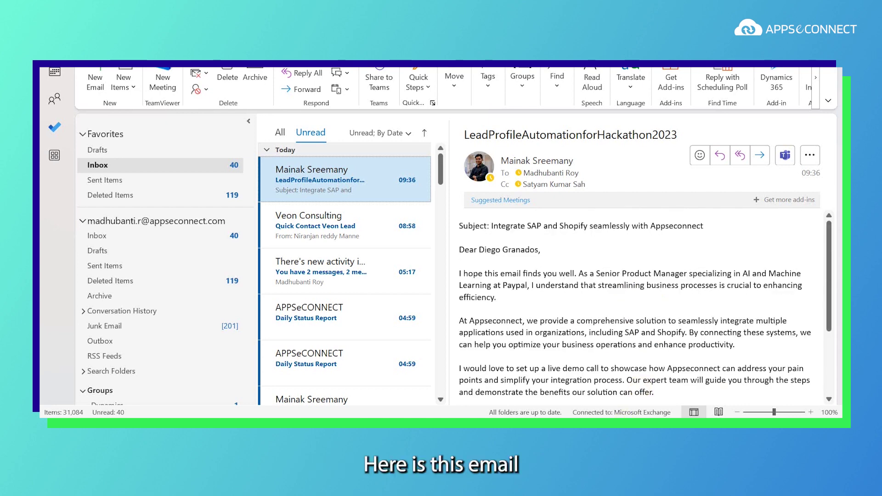